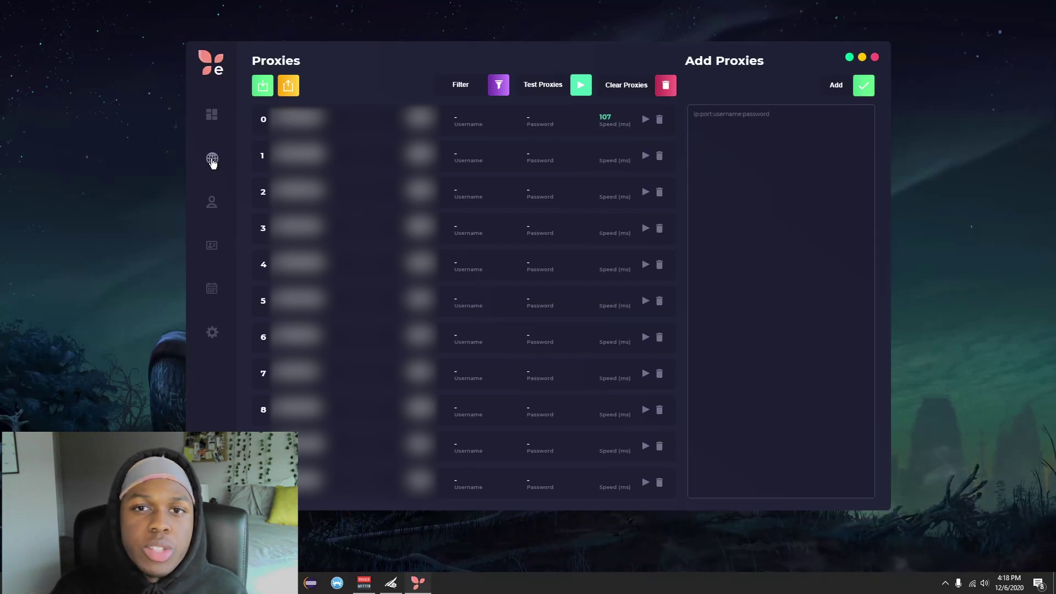
# Step: Review the saved profiles and the Nike accounts
pyautogui.click(210, 205)
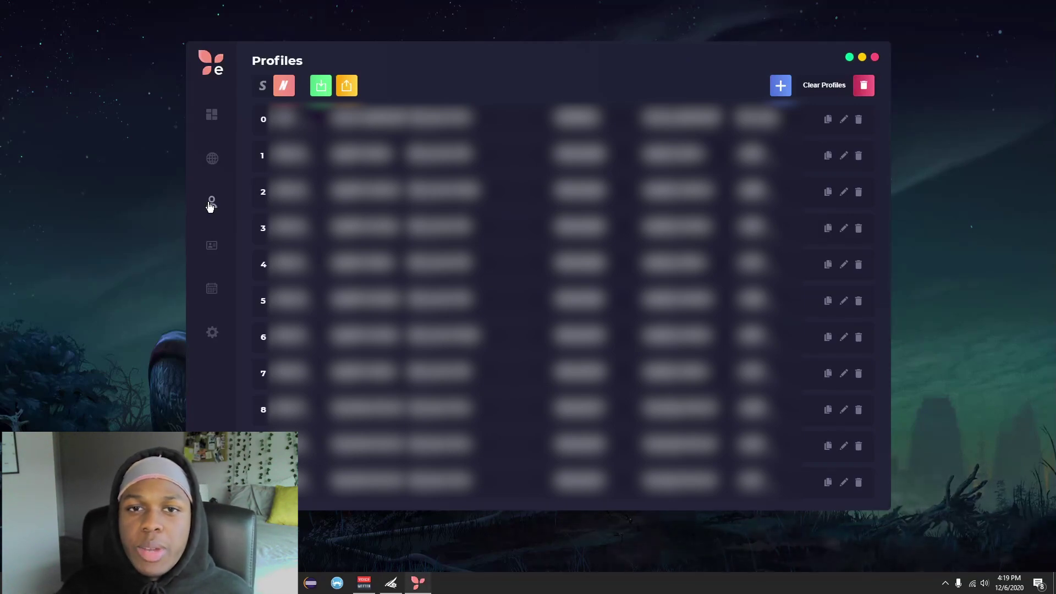
pyautogui.click(213, 245)
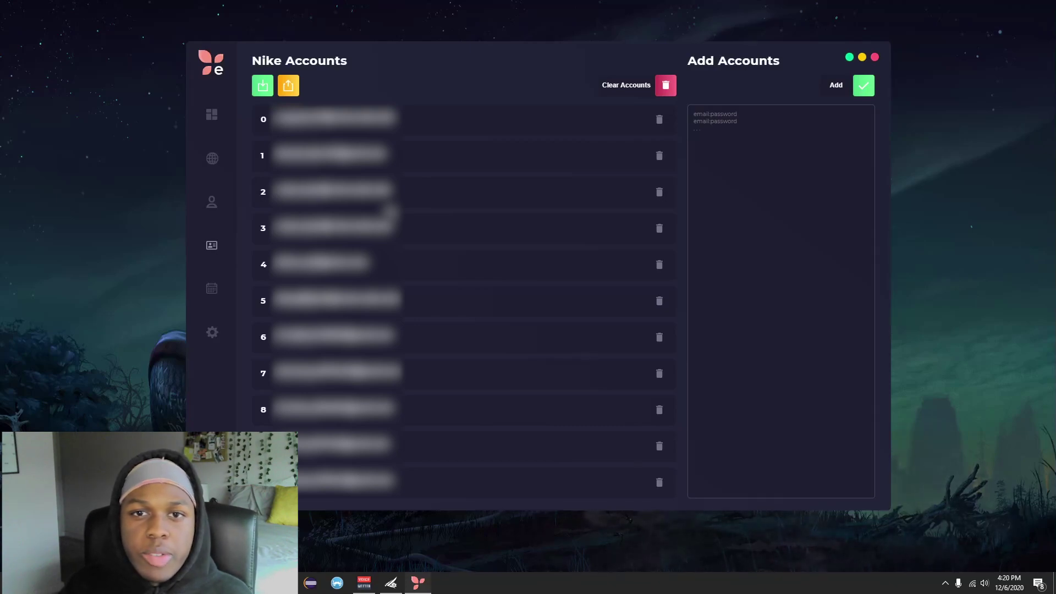
# Step: Refresh the Nike release calendar for the United States and check stock for the Air Jordan 1 Retro High OG J
pyautogui.click(213, 293)
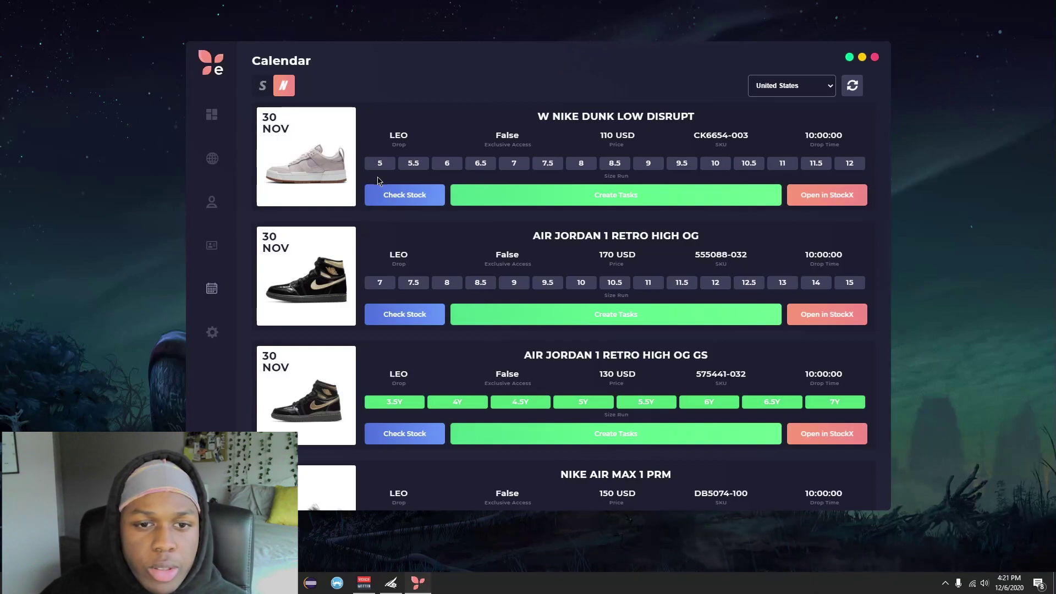
pyautogui.click(853, 87)
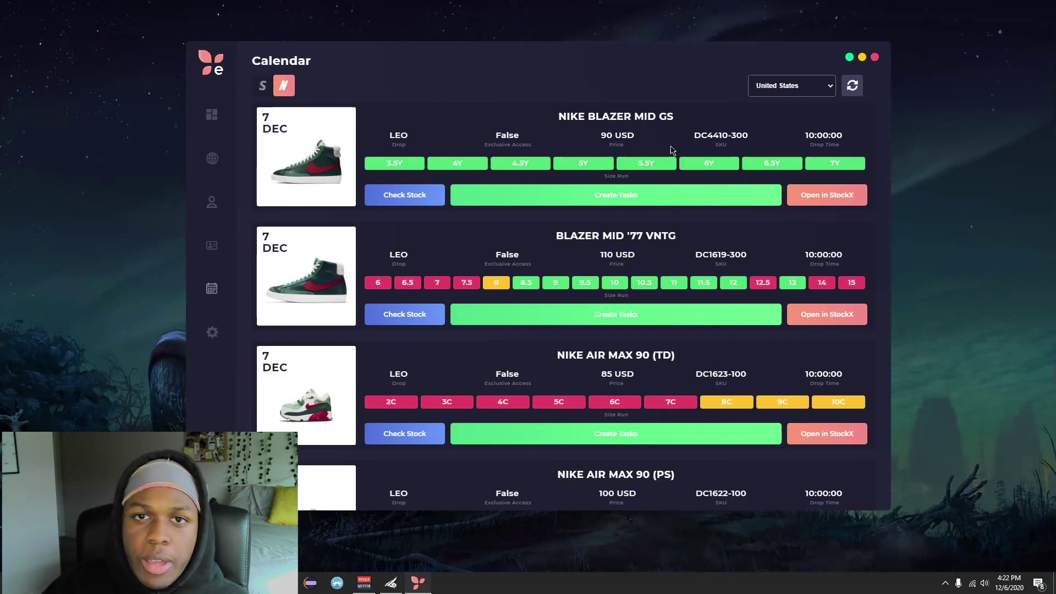
pyautogui.scroll(-8, 638, 149)
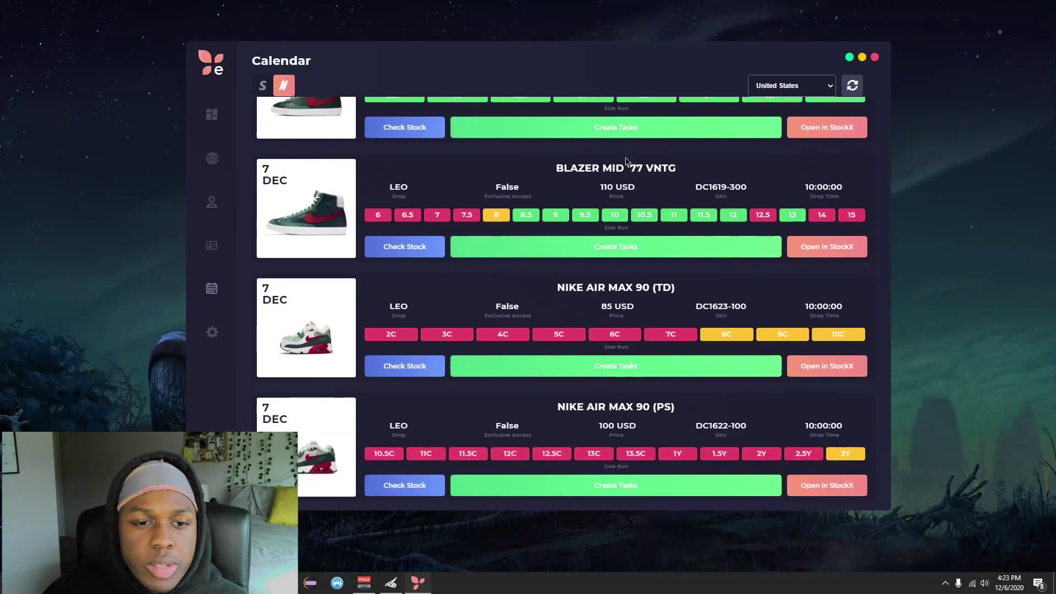
pyautogui.scroll(-4, 624, 162)
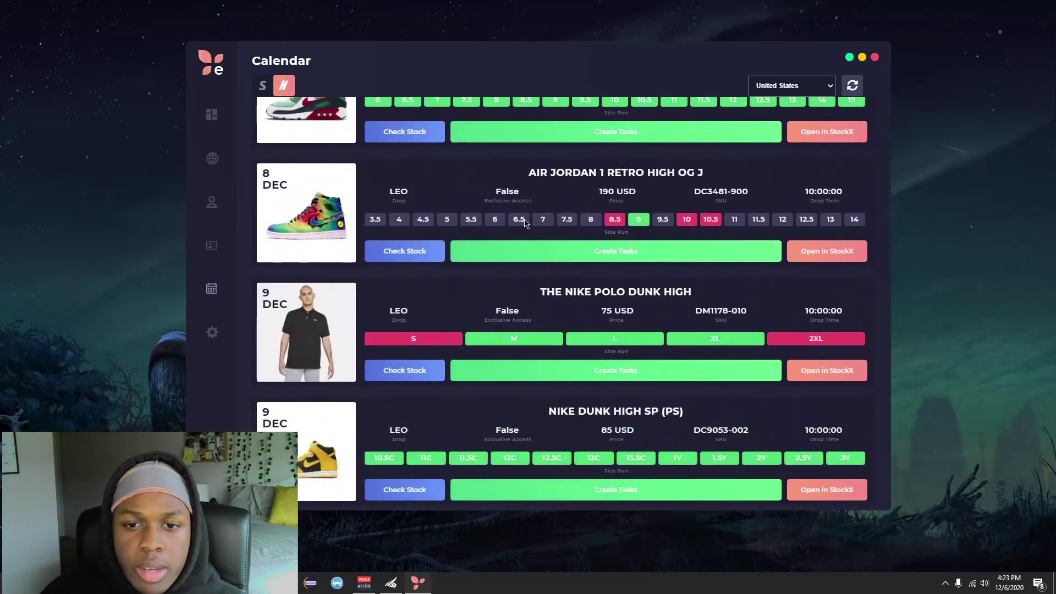
pyautogui.click(429, 253)
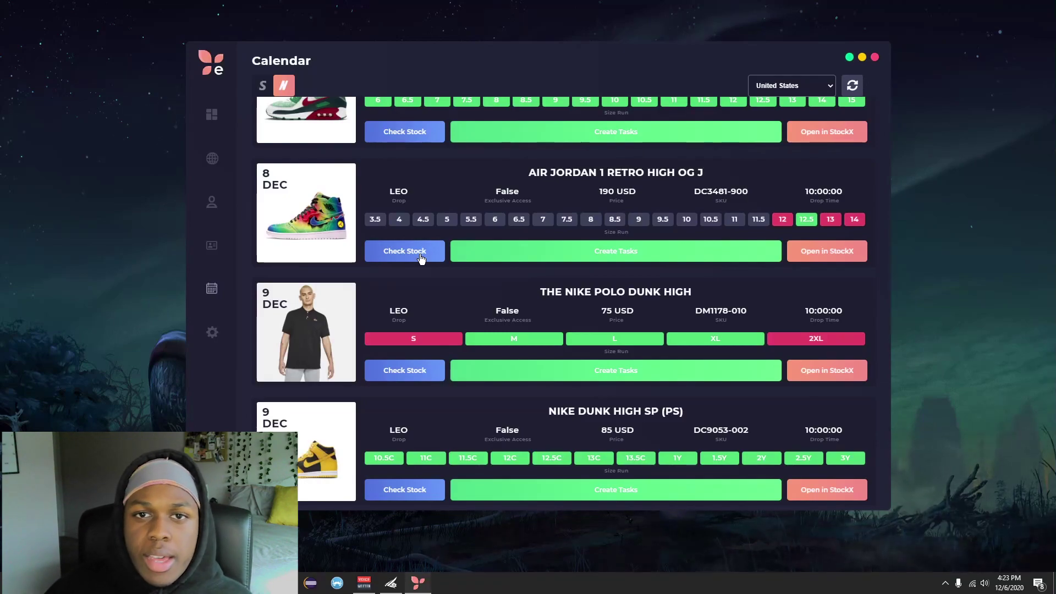
# Step: Start creating tasks for the Air Jordan 1 Retro High OG J with all accounts and Random proxies
pyautogui.click(560, 258)
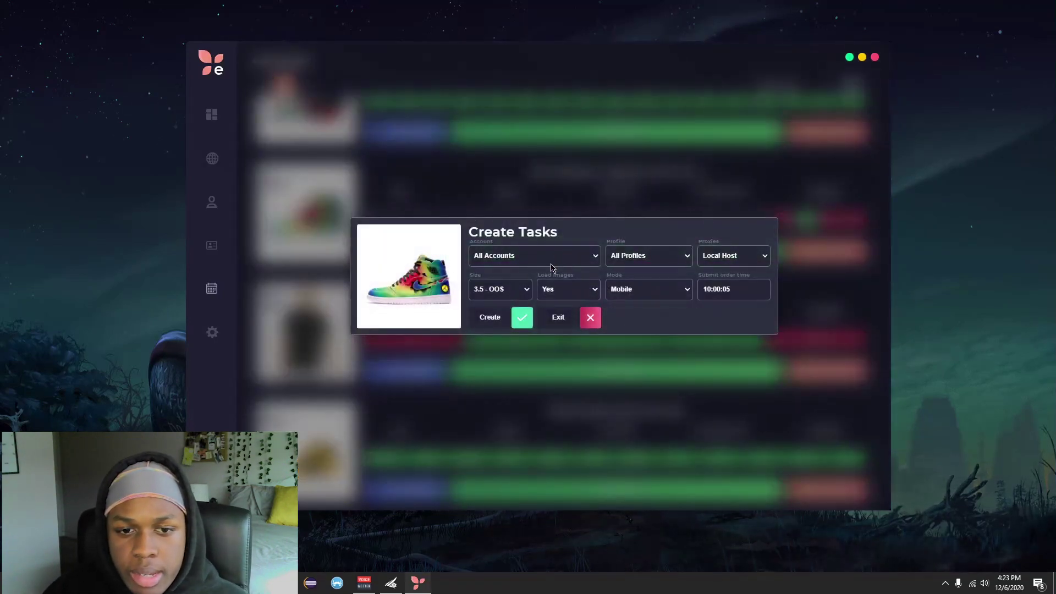
pyautogui.click(515, 260)
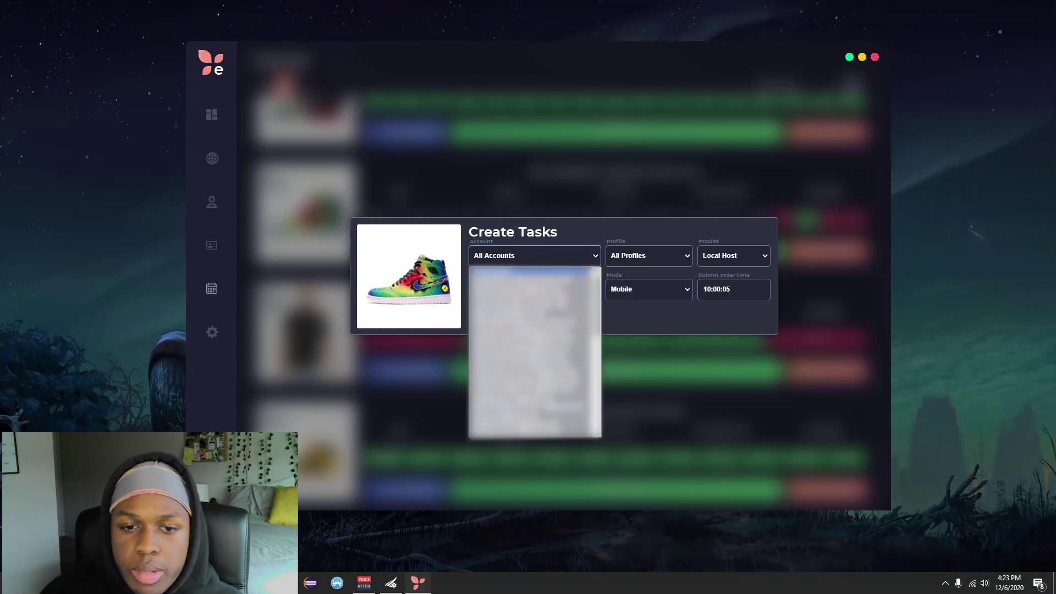
pyautogui.click(512, 273)
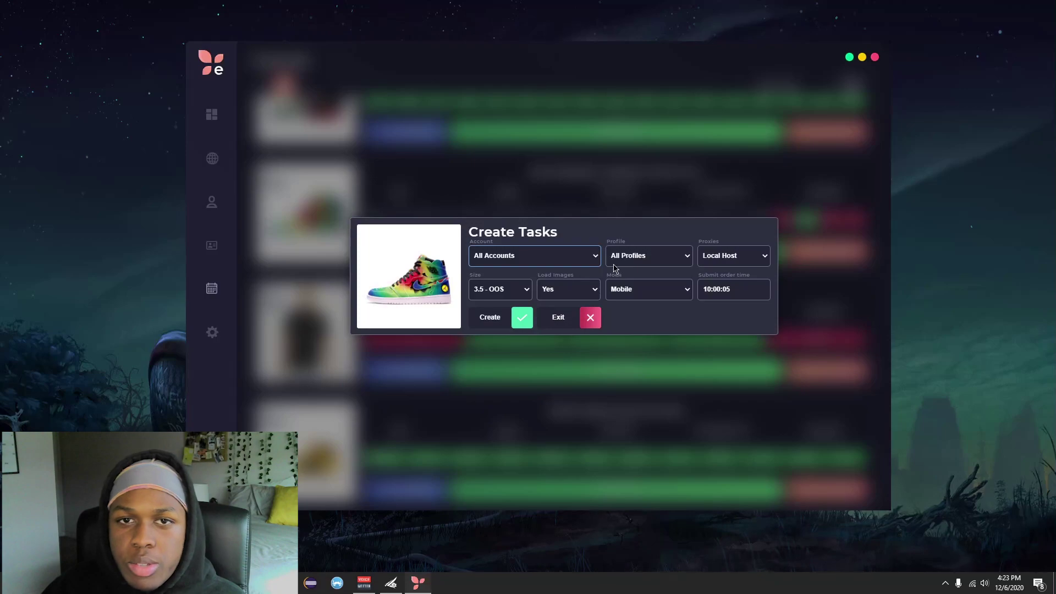
pyautogui.click(711, 255)
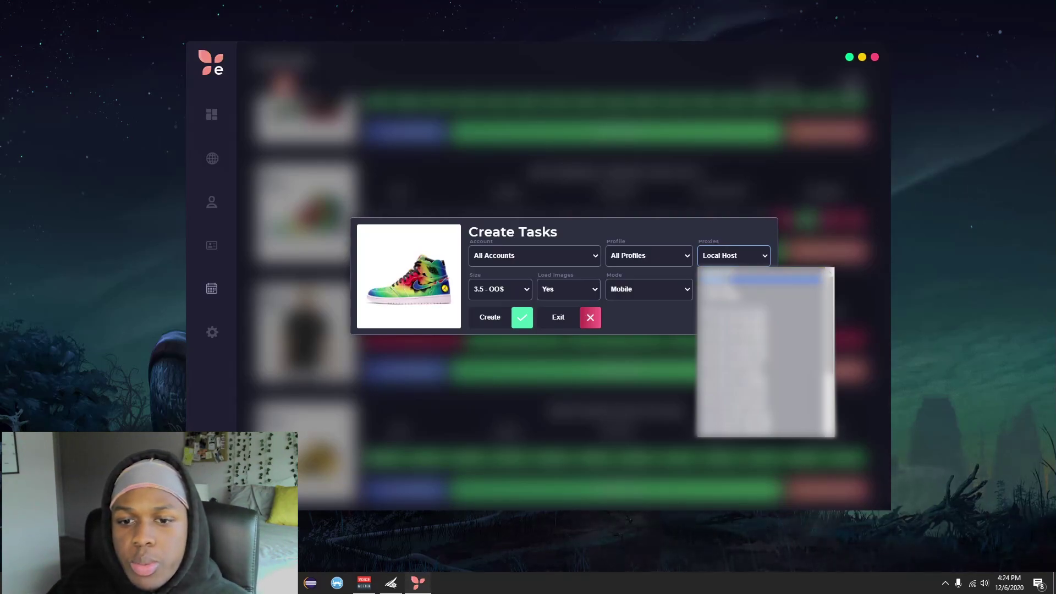
pyautogui.click(724, 282)
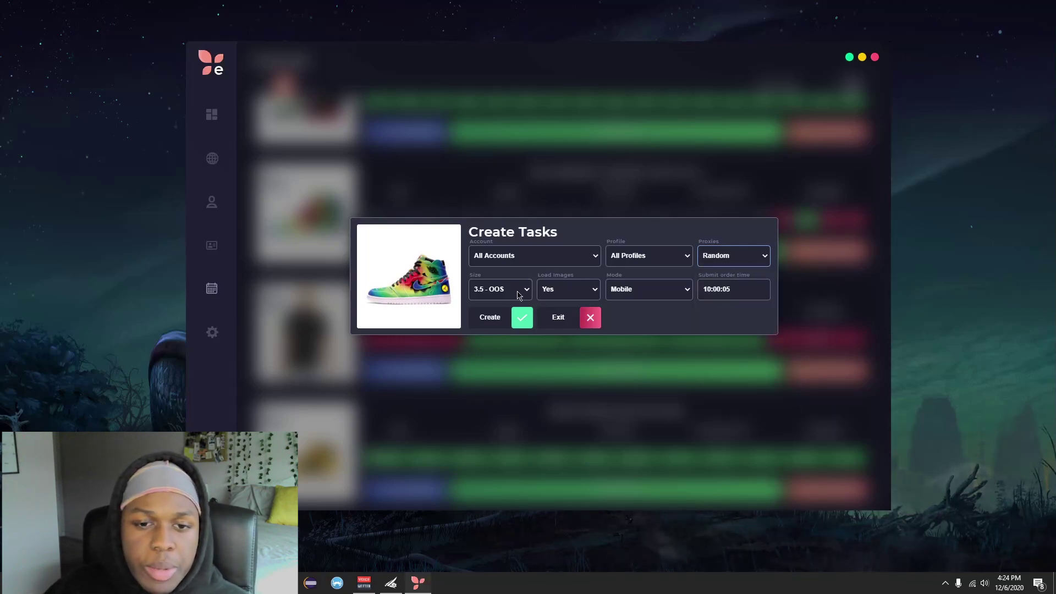
# Step: Set the task size to 8, turn image loading off and choose the Desktop (standard) mode
pyautogui.click(518, 292)
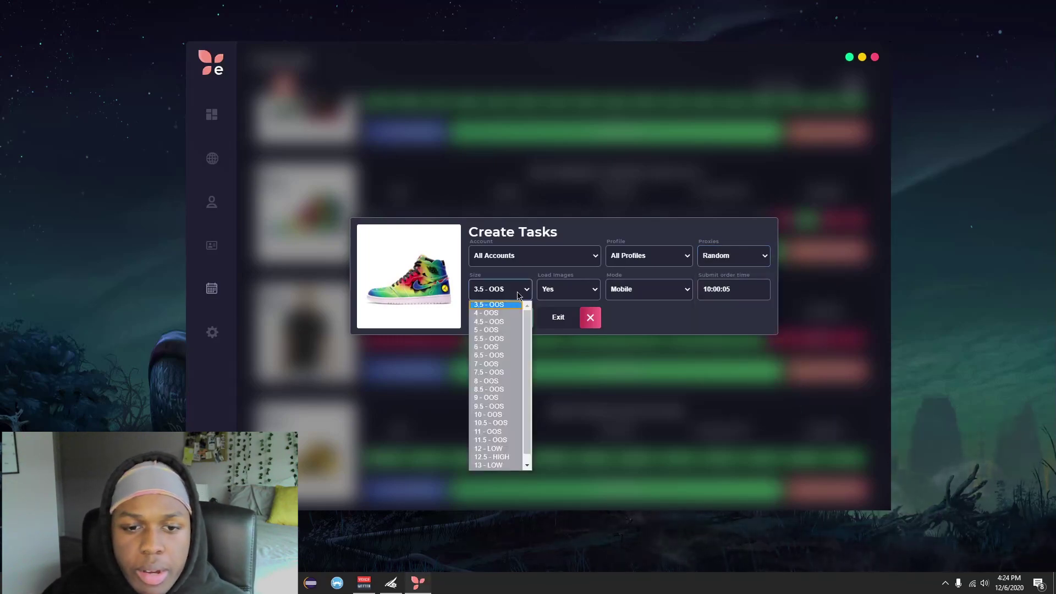
pyautogui.click(507, 382)
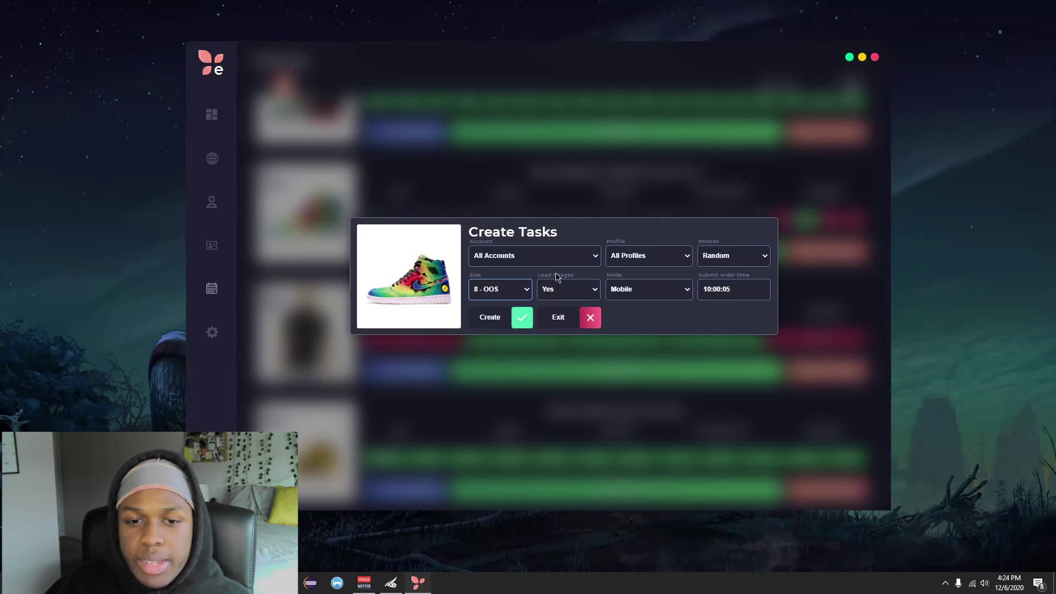
pyautogui.click(584, 289)
pyautogui.click(578, 312)
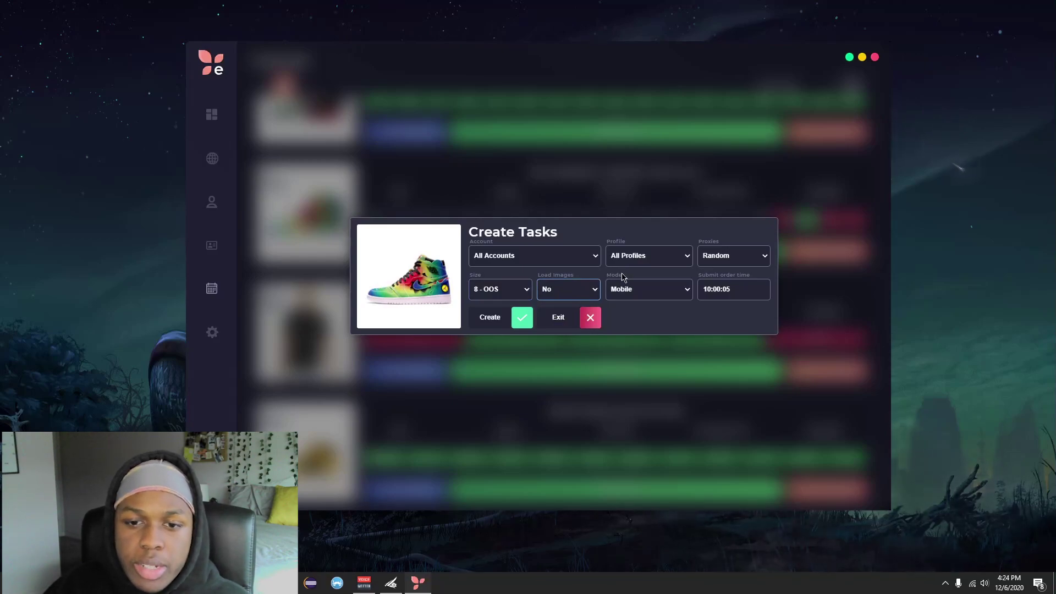
pyautogui.click(641, 290)
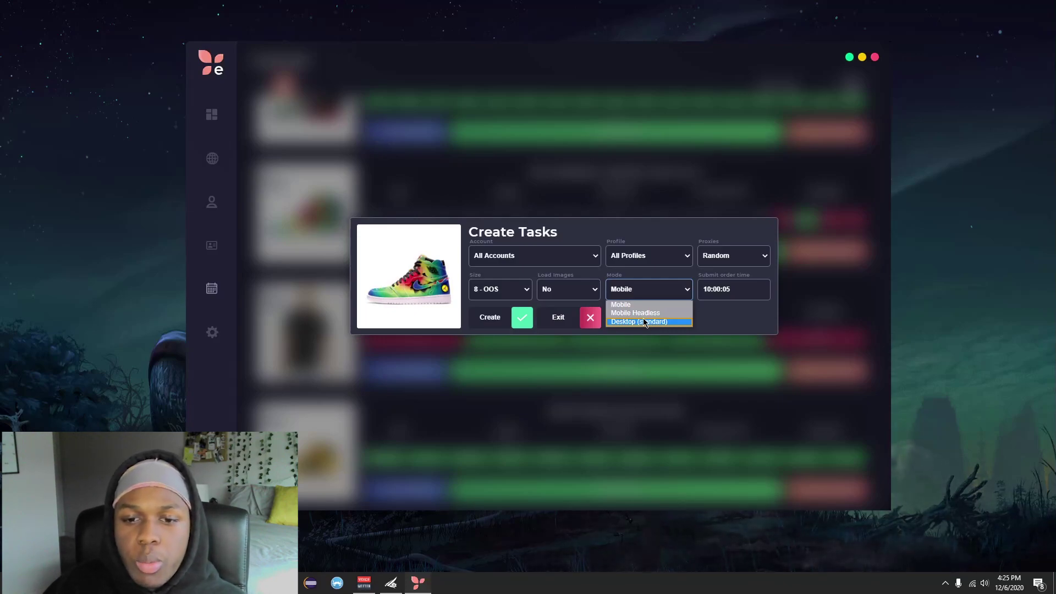
pyautogui.click(676, 324)
# Step: Create the Air Jordan tasks with the default submit order time and review them in the task list
pyautogui.click(750, 293)
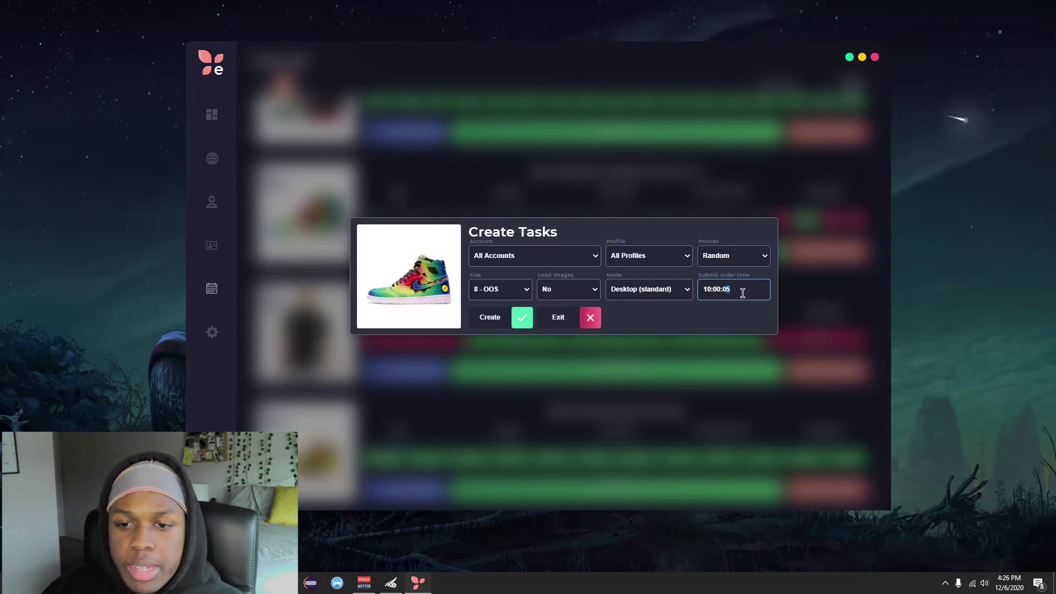
pyautogui.hotkey('shift', 'Tab')
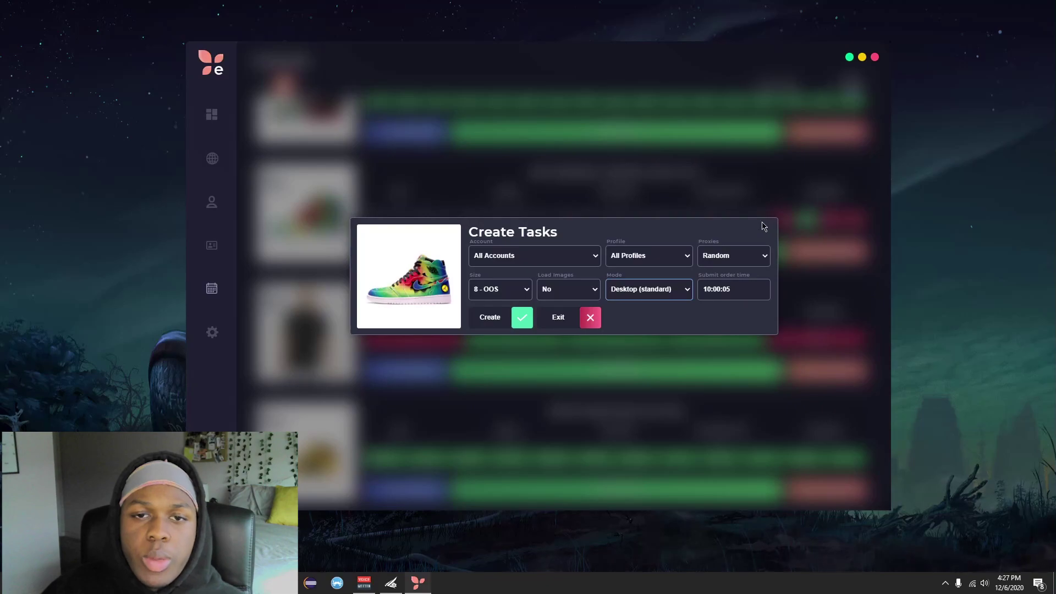
pyautogui.click(522, 320)
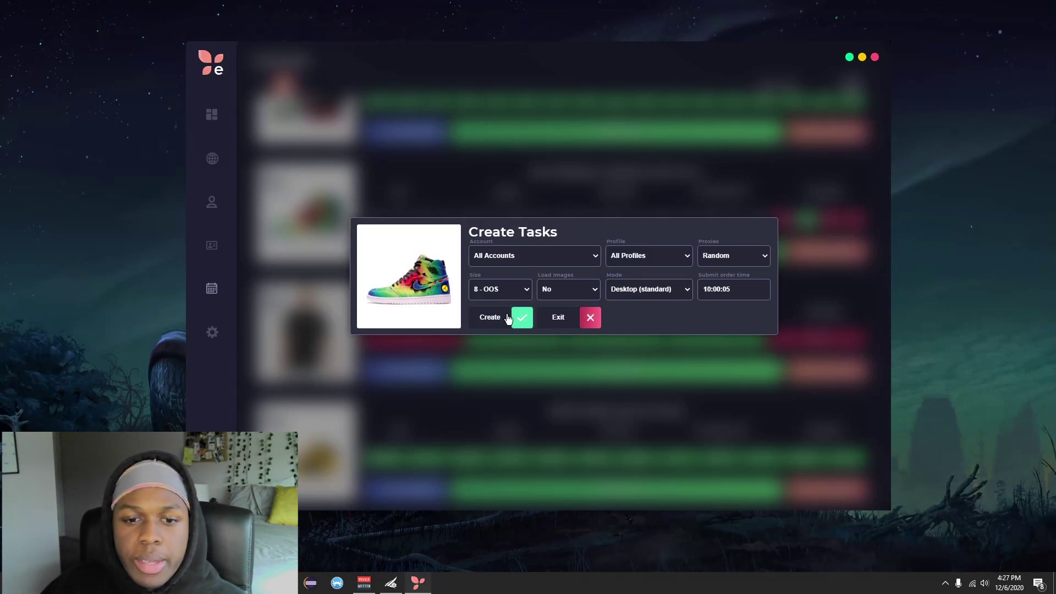
pyautogui.click(211, 118)
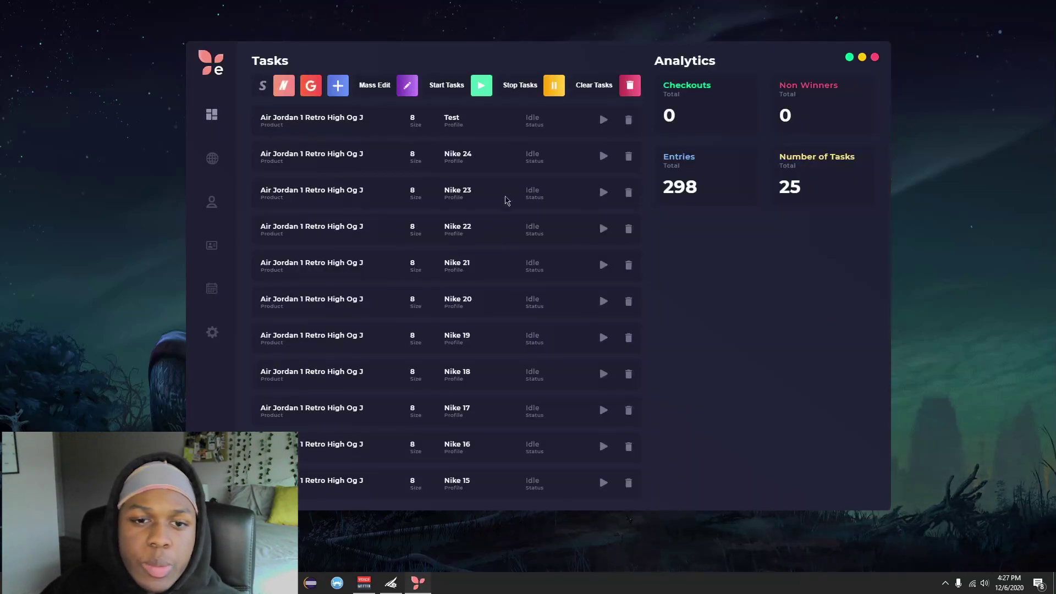
pyautogui.scroll(-10, 530, 258)
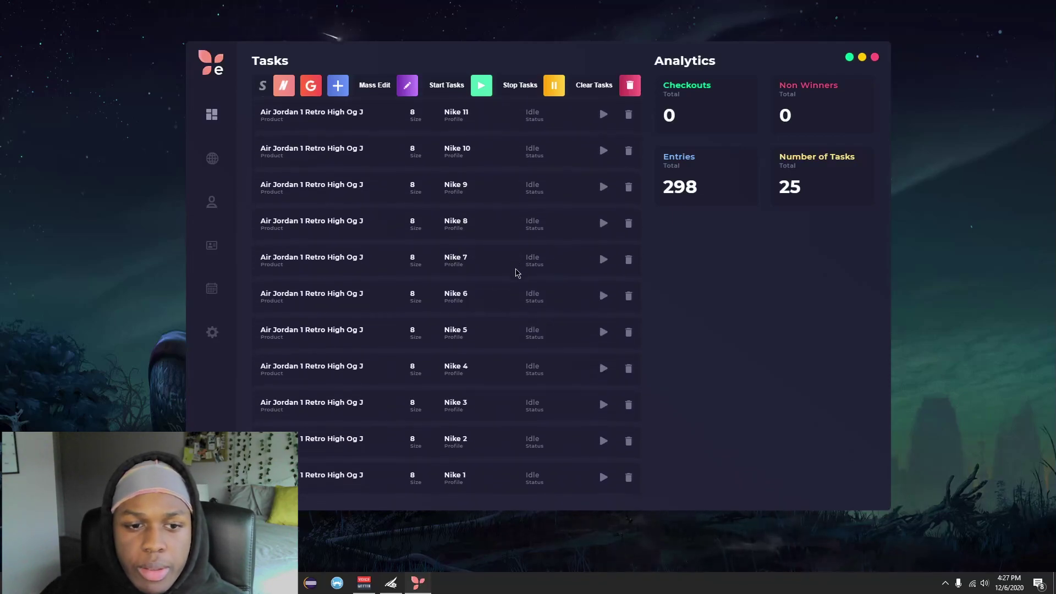
pyautogui.scroll(10, 461, 353)
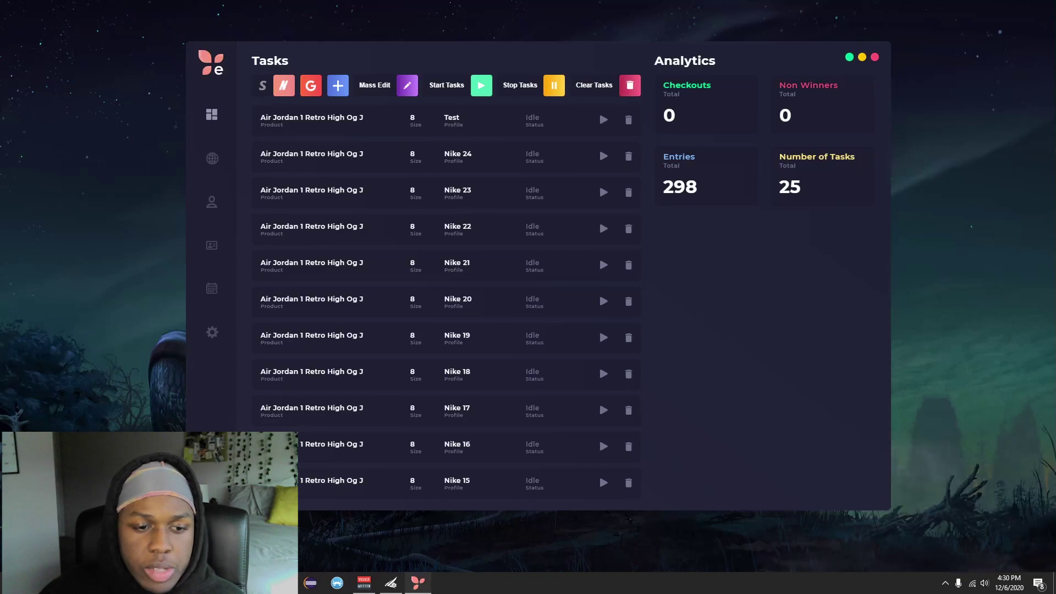
pyautogui.click(211, 288)
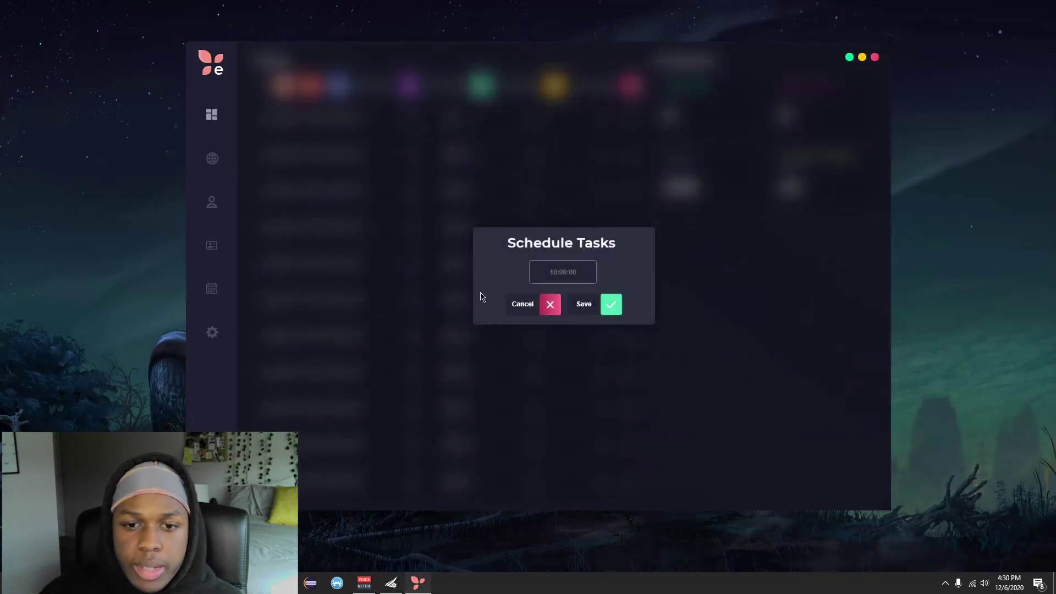
pyautogui.click(550, 272)
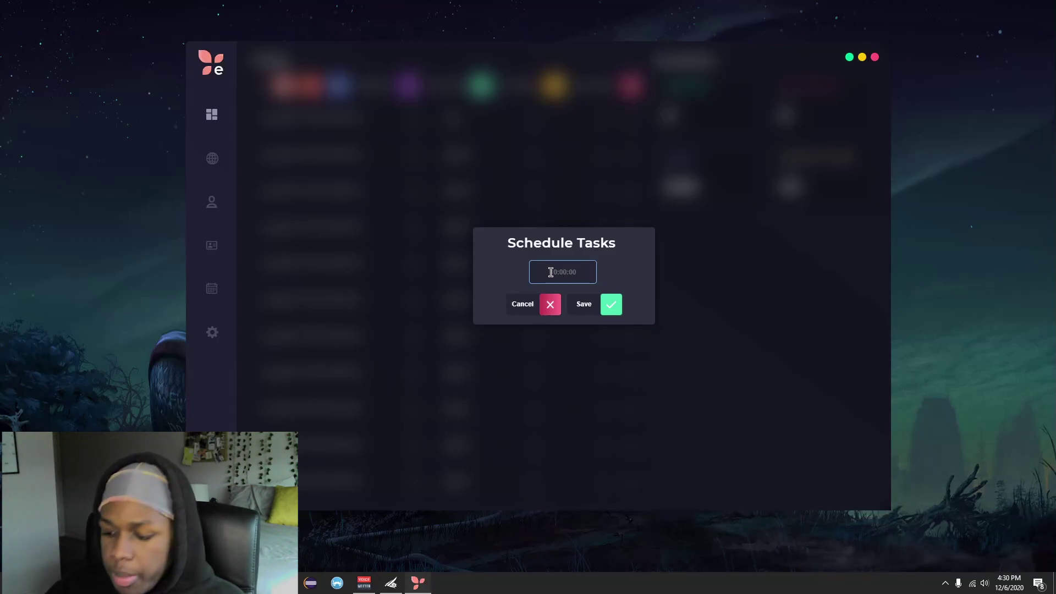
pyautogui.write('9:30')
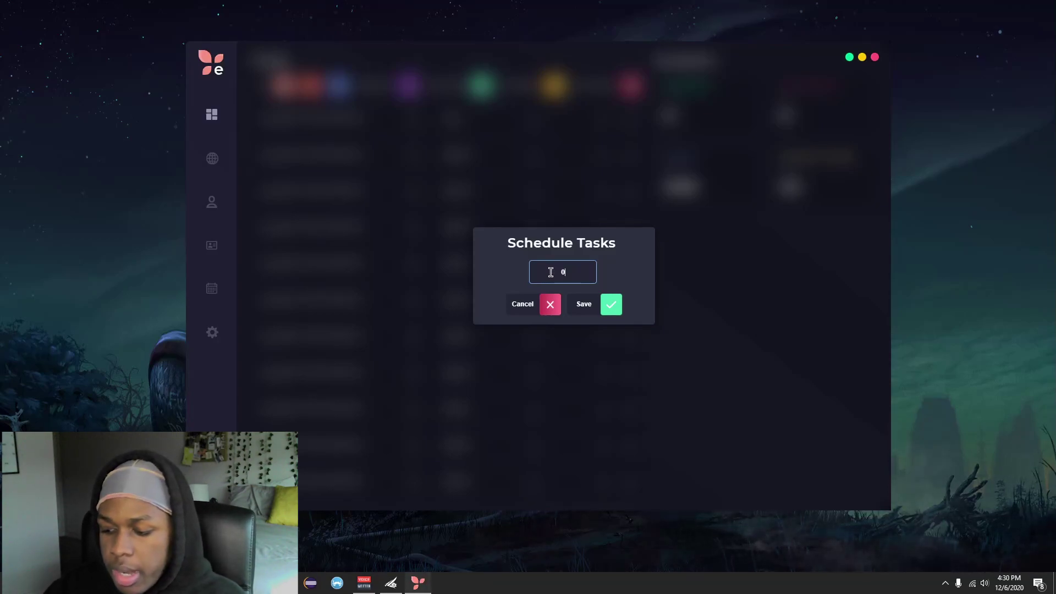
pyautogui.write(':00')
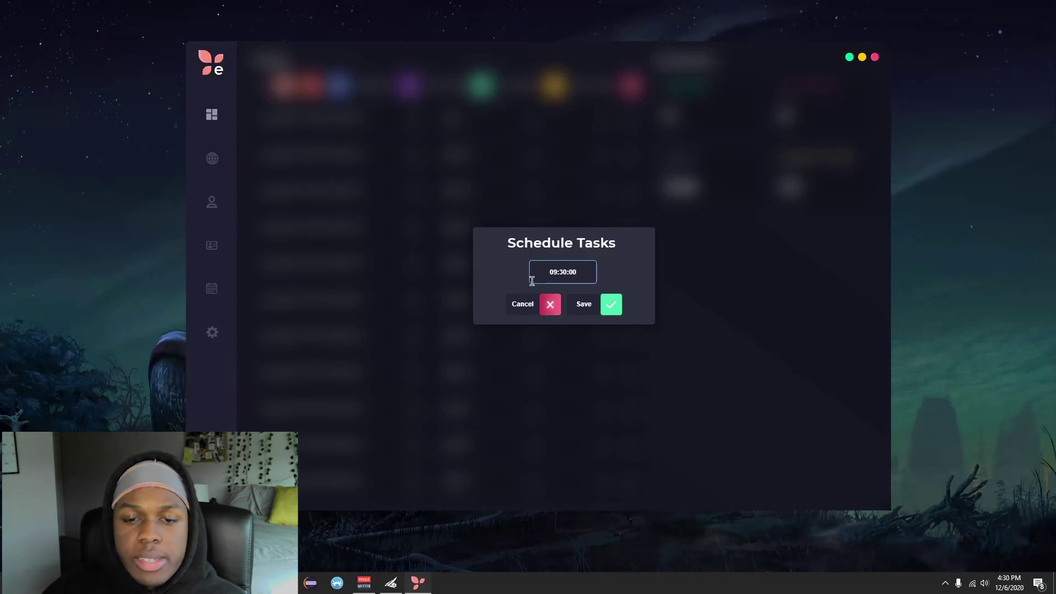
pyautogui.click(550, 306)
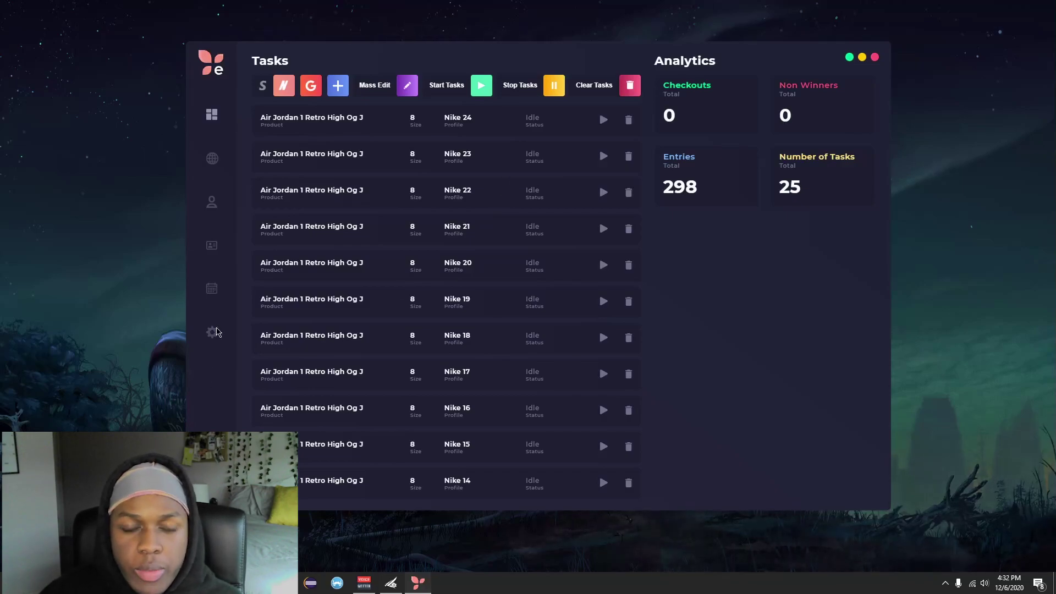
# Step: Examine the delay settings, especially the Start All Task Delay
pyautogui.click(214, 333)
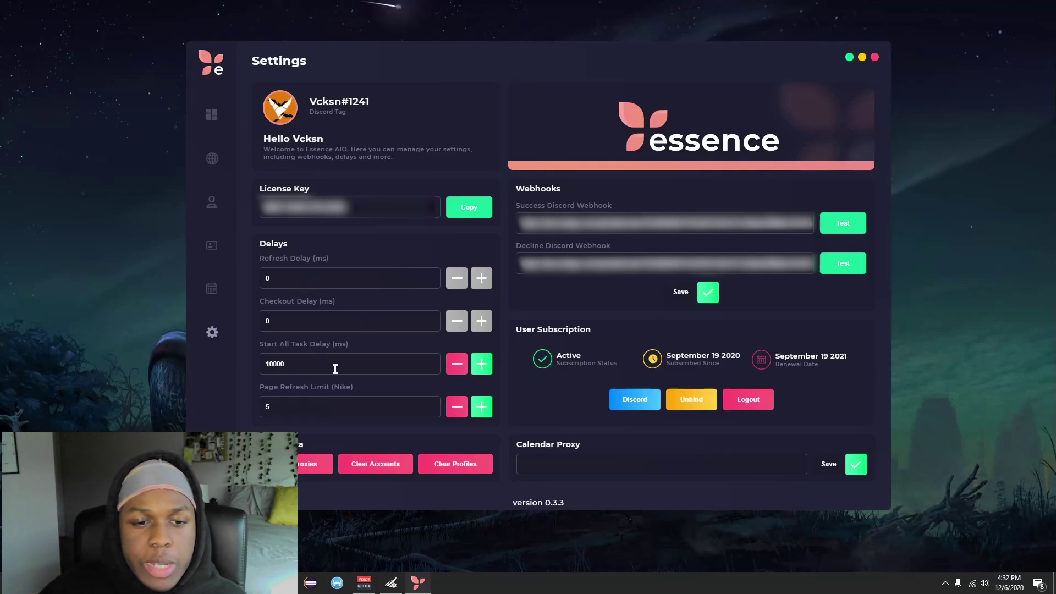
pyautogui.moveTo(319, 367); pyautogui.dragTo(269, 360)
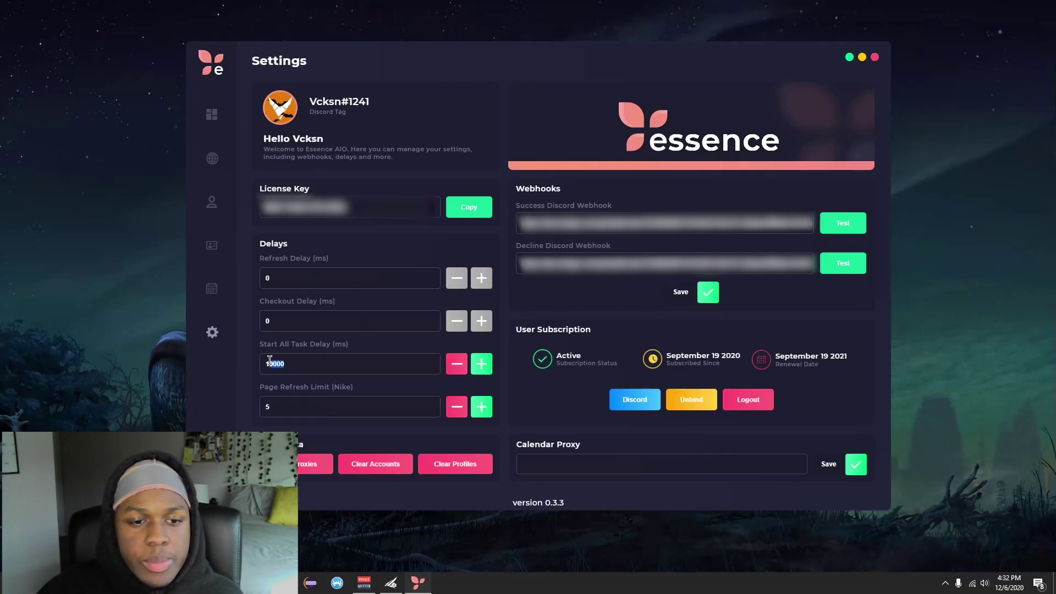
pyautogui.click(284, 361)
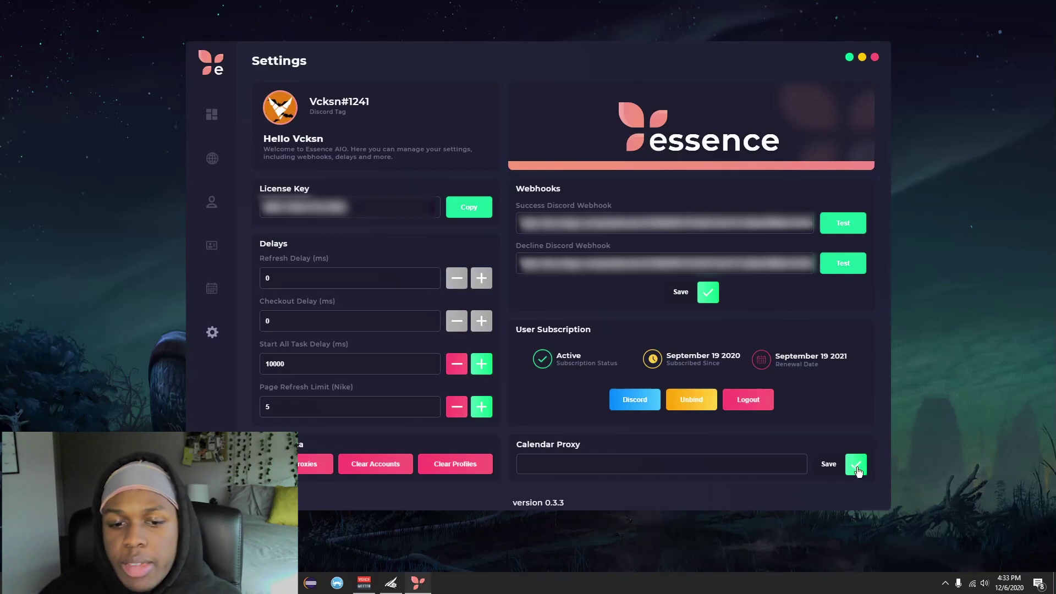
# Step: Start the size 5Y Blazer Mid GS task with the Test profile and move its browser window clear of the task list
pyautogui.click(212, 292)
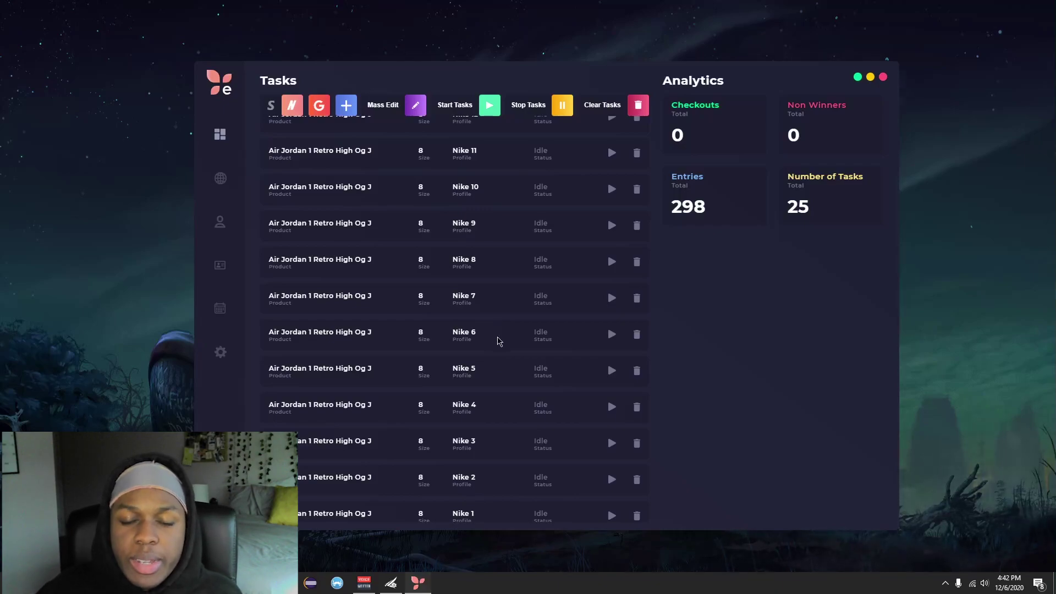
pyautogui.scroll(-2, 578, 396)
pyautogui.click(611, 498)
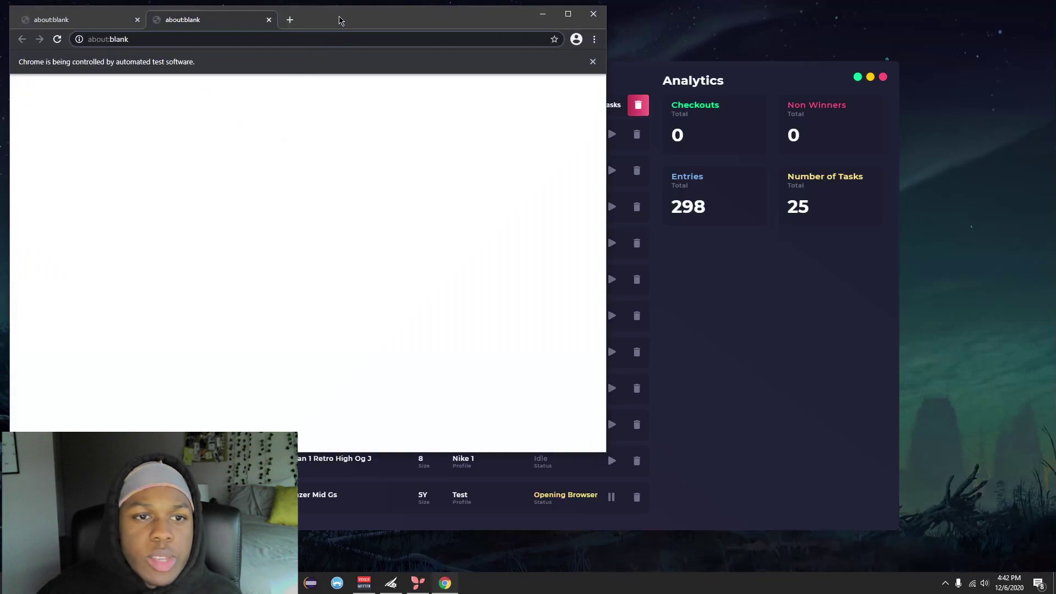
pyautogui.moveTo(339, 22); pyautogui.dragTo(546, 32)
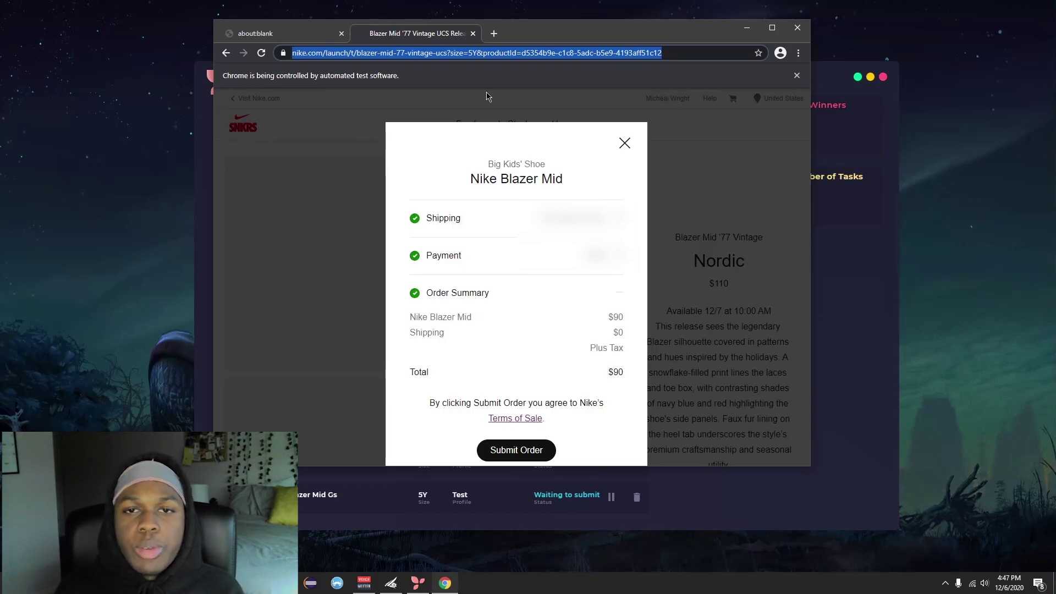
# Step: Compare the Blazer Mid GS task's status with the order form in its automated browser window
pyautogui.hotkey('alt', 'Tab')
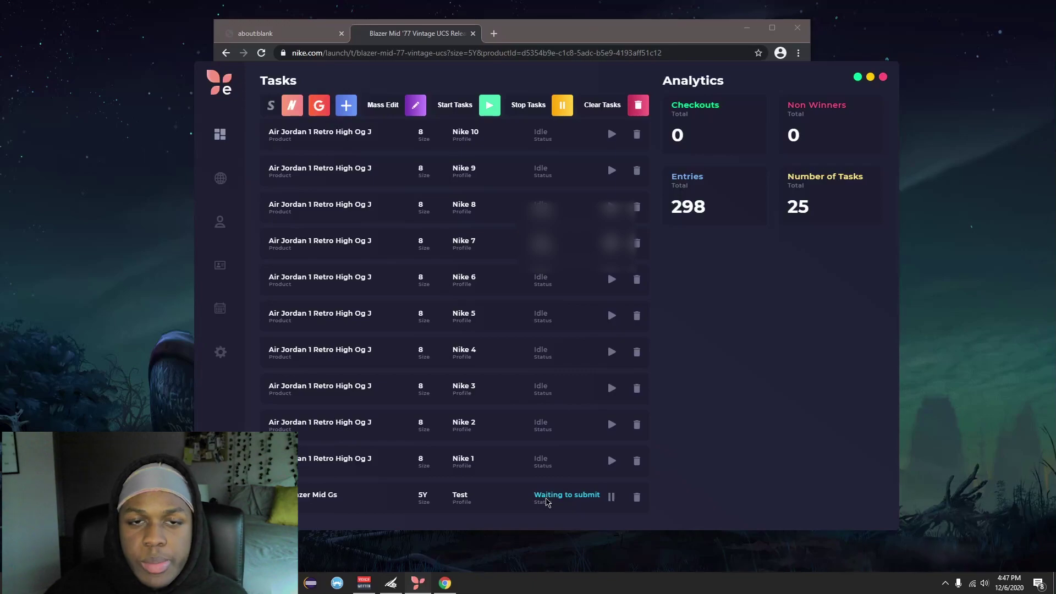
pyautogui.click(562, 34)
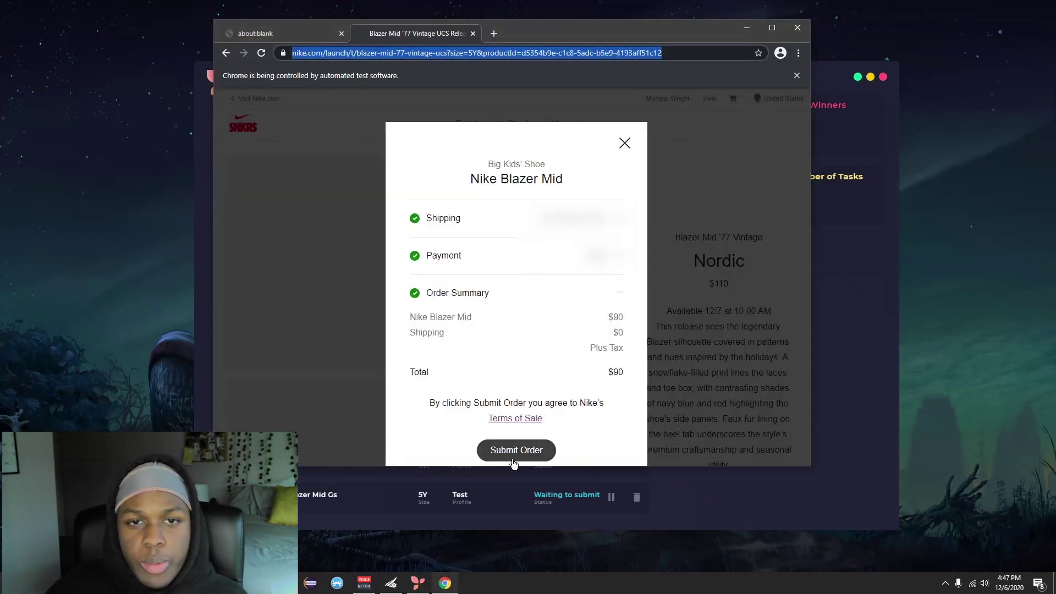
pyautogui.click(558, 498)
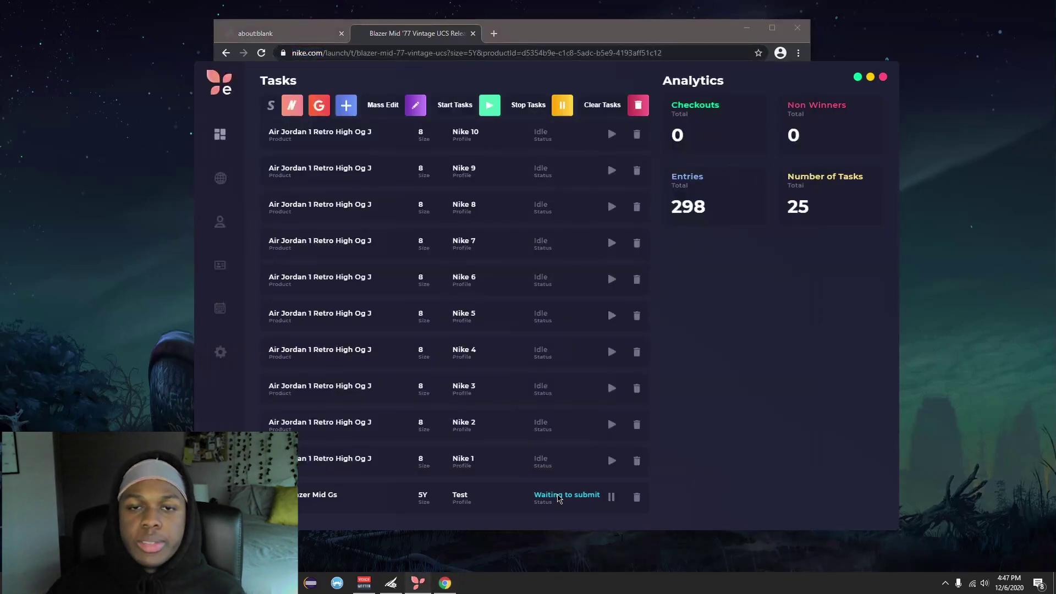